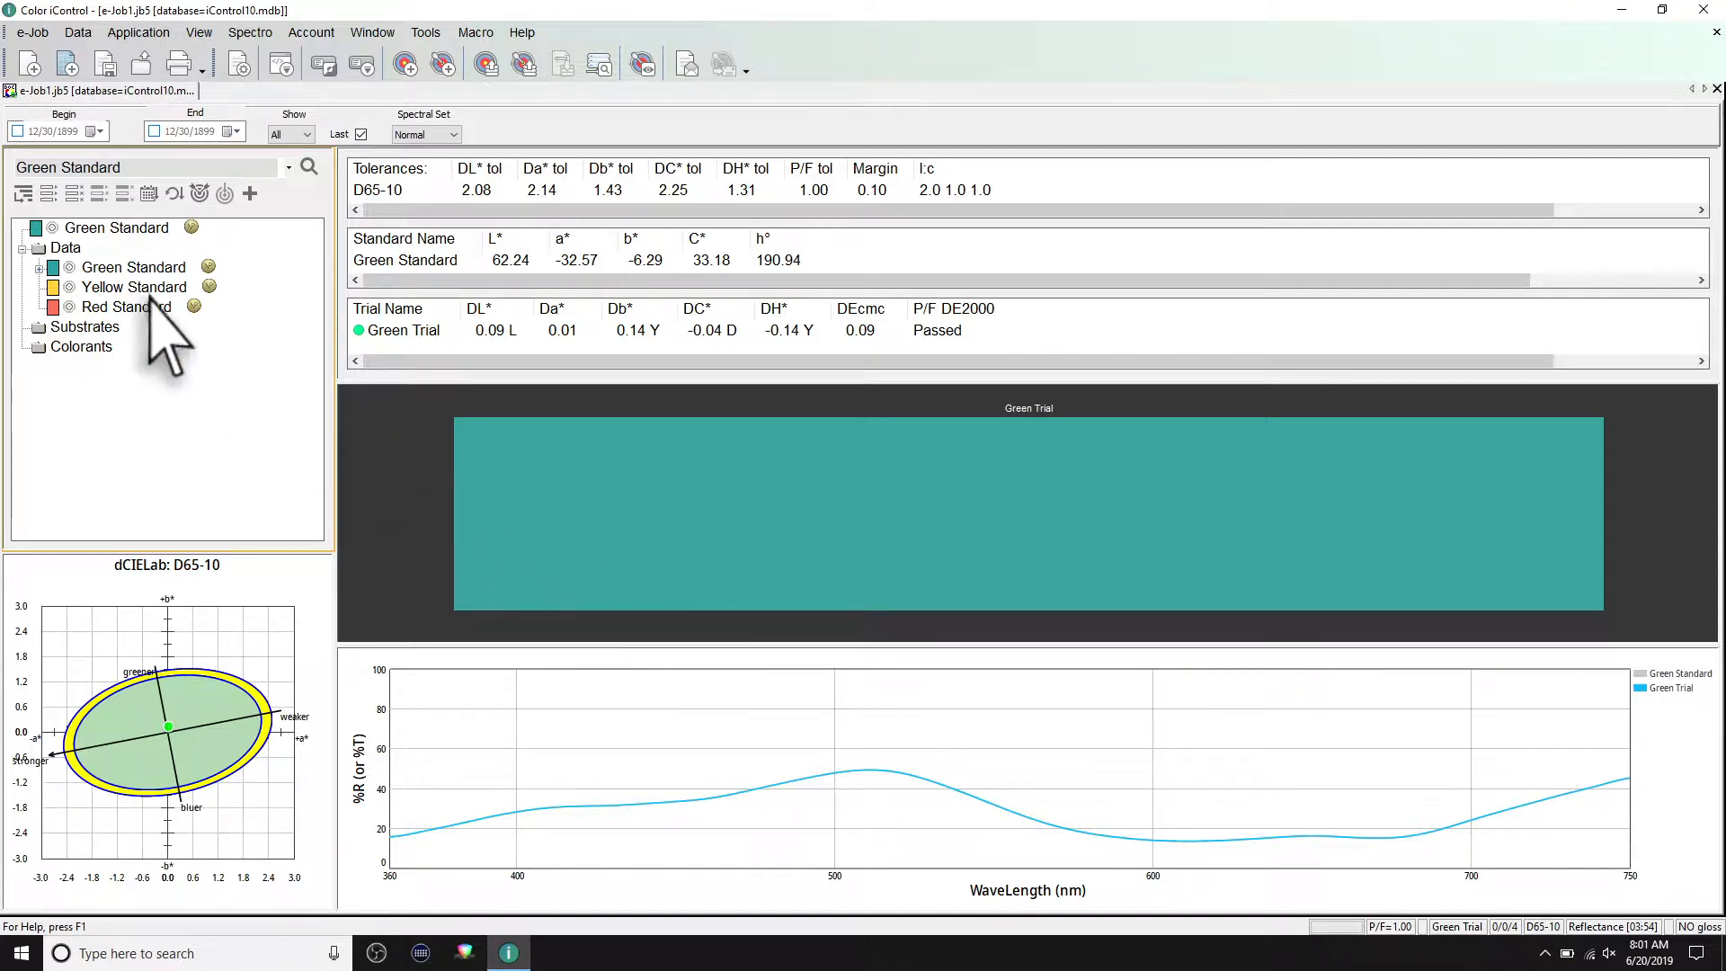
# Bring up the Properties dialog for the Green Standard measurement under Data
pyautogui.rightClick(108, 267)
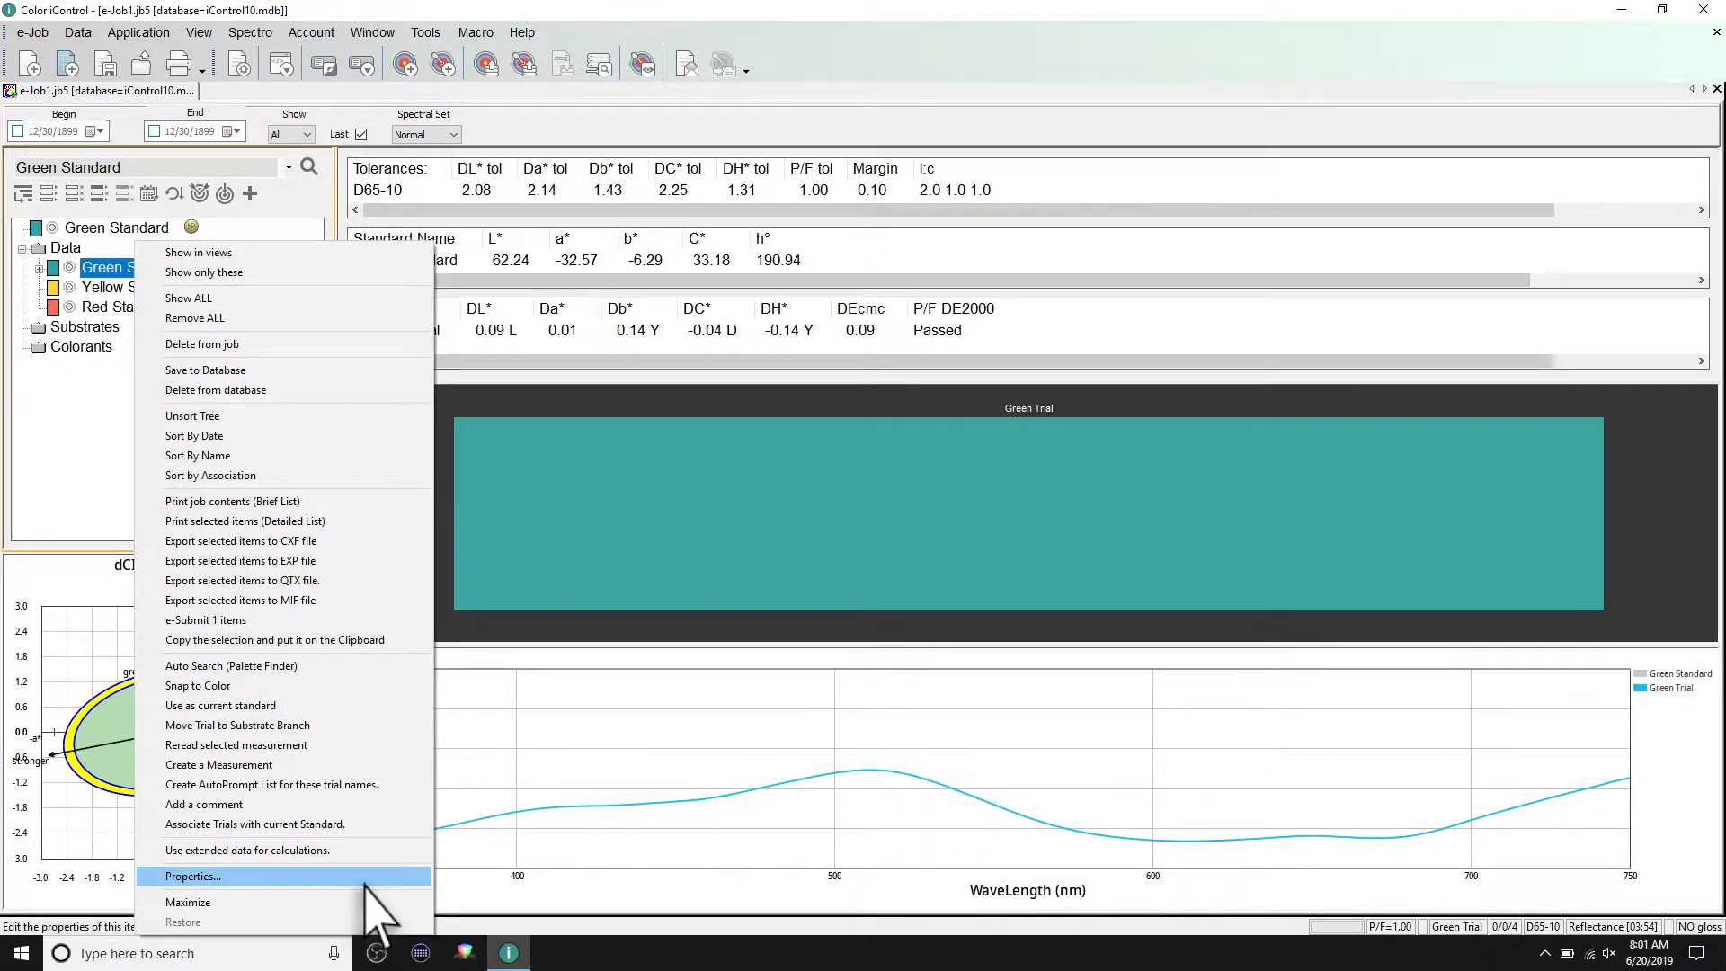
pyautogui.click(190, 876)
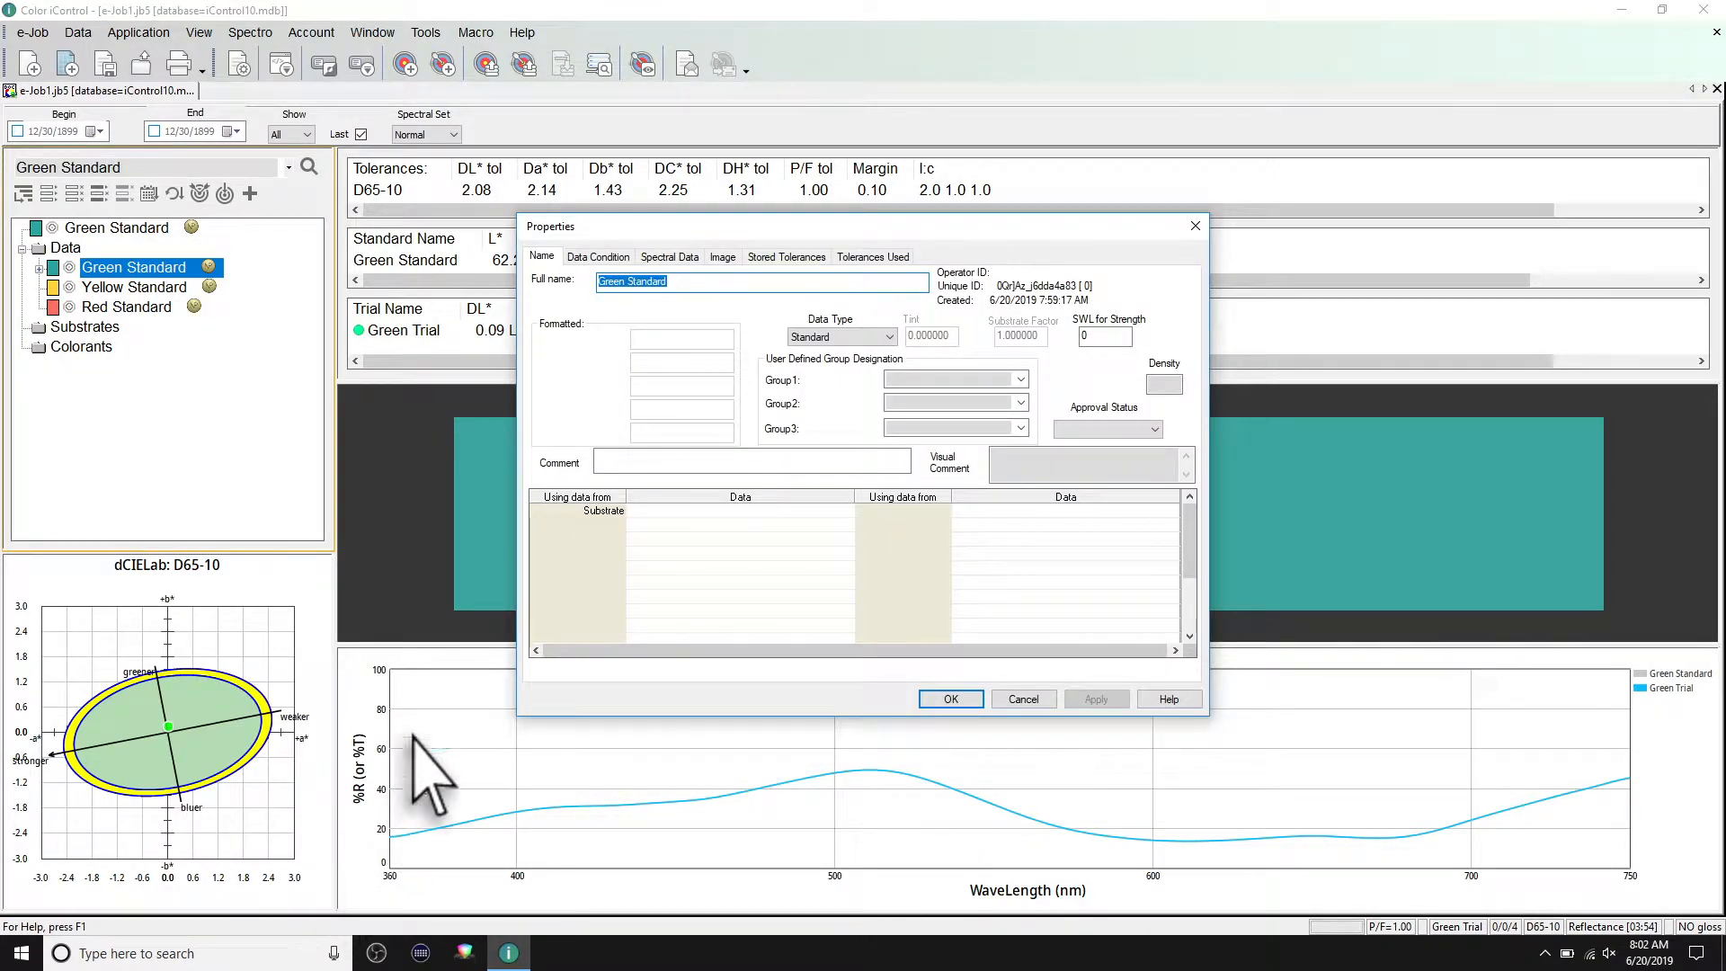
# Show the Data Condition details: spectral type, area view, UV energy and gloss settings
pyautogui.click(598, 258)
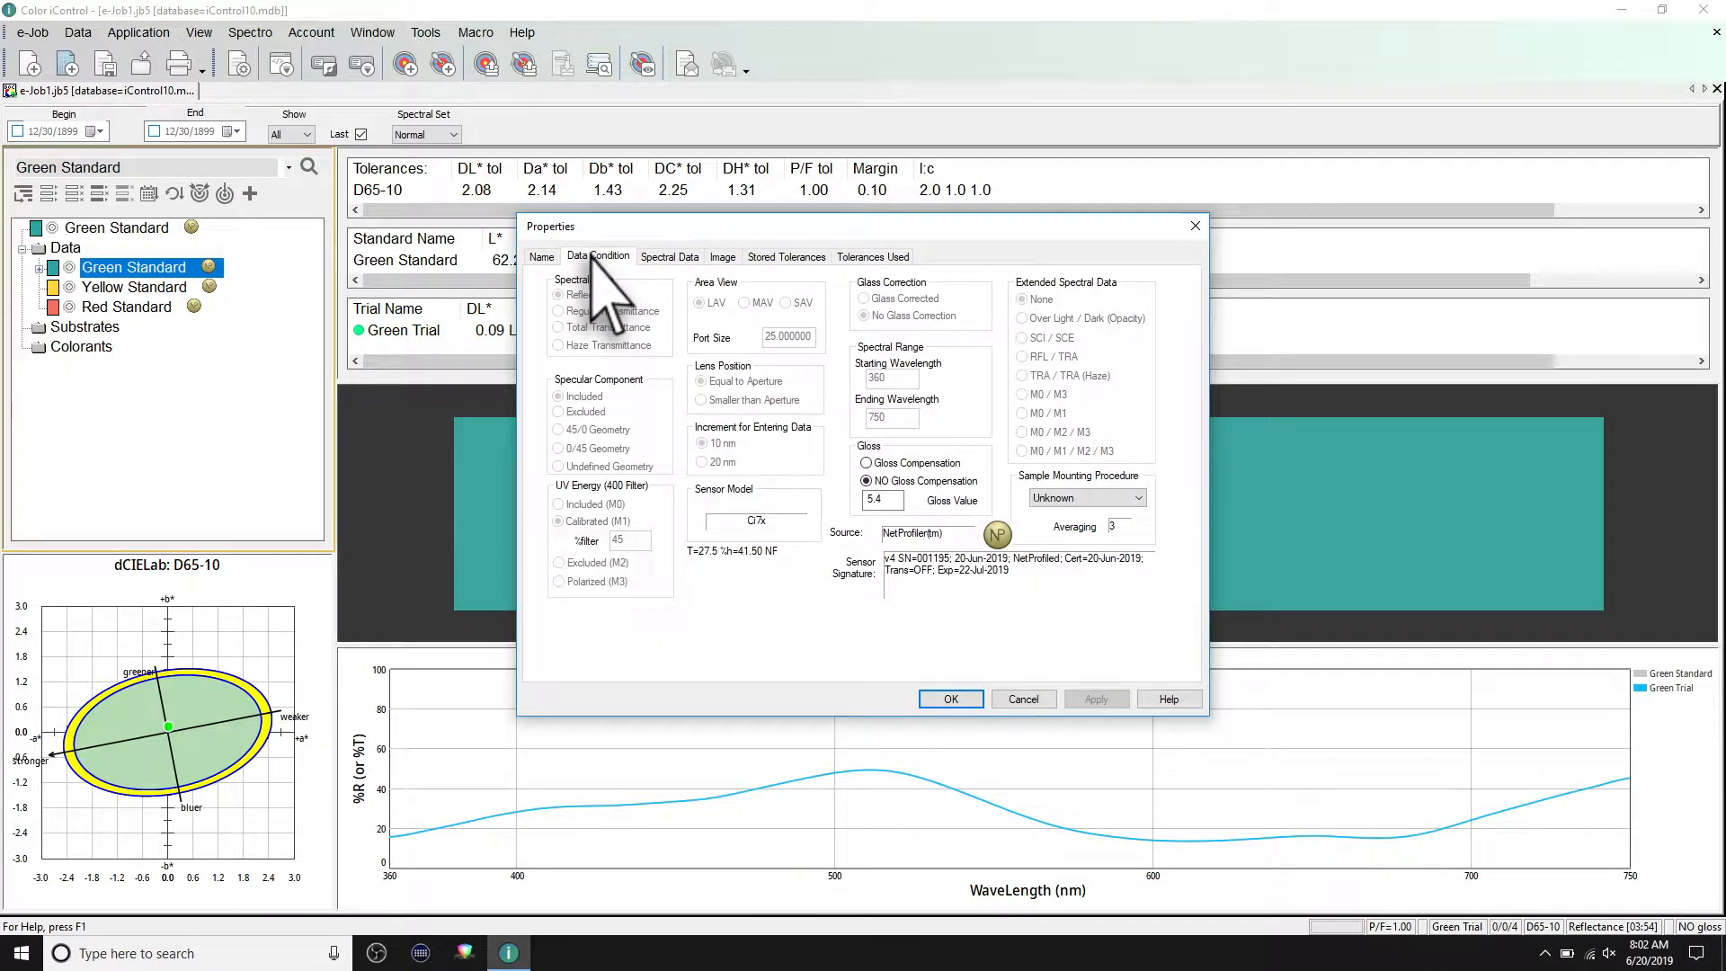